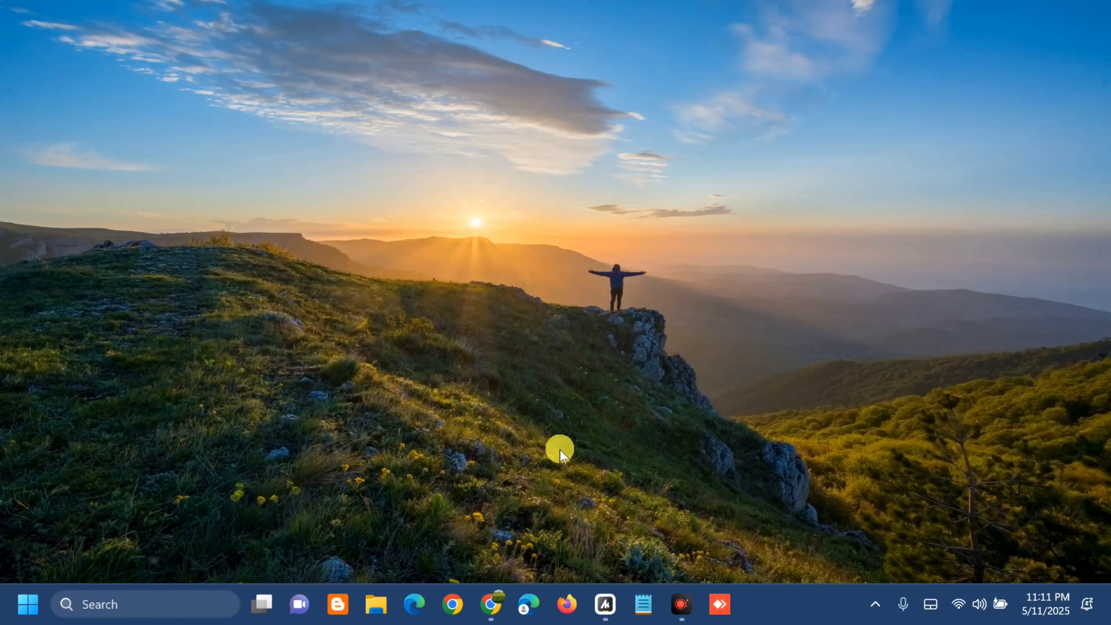
# Search Windows for "settings" and open the Settings app.
pyautogui.click(24, 605)
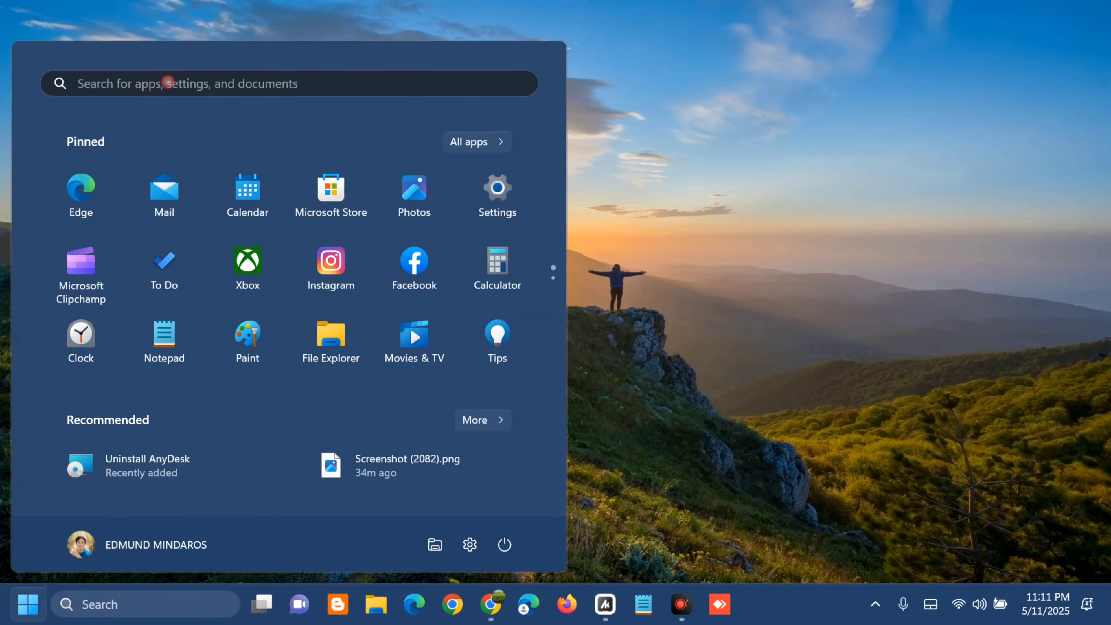
pyautogui.click(167, 82)
pyautogui.write('s')
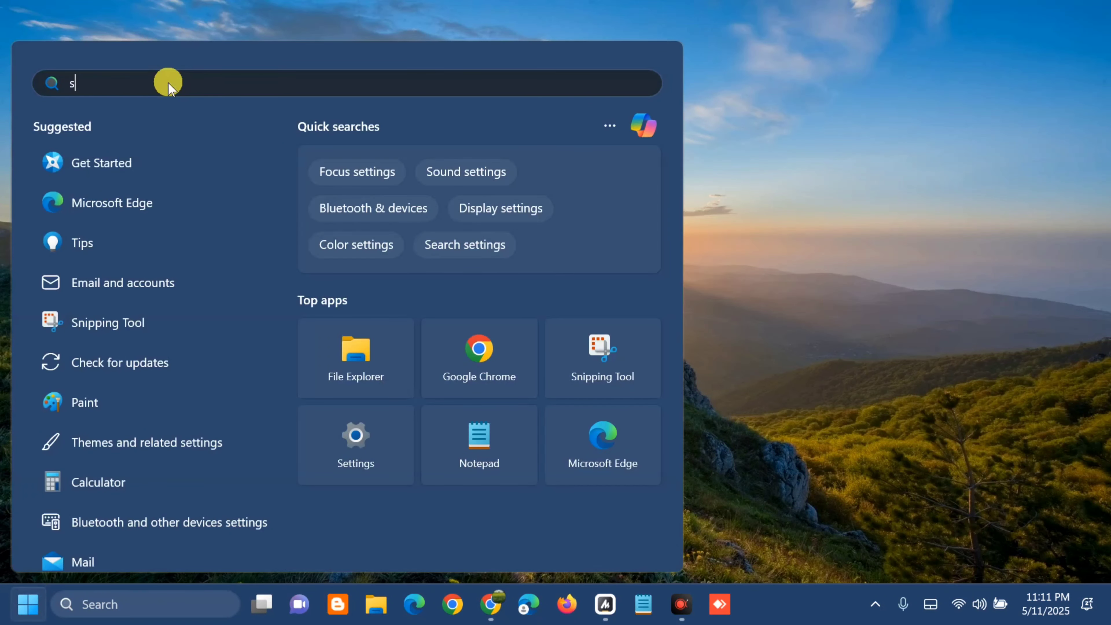
pyautogui.write('ettings')
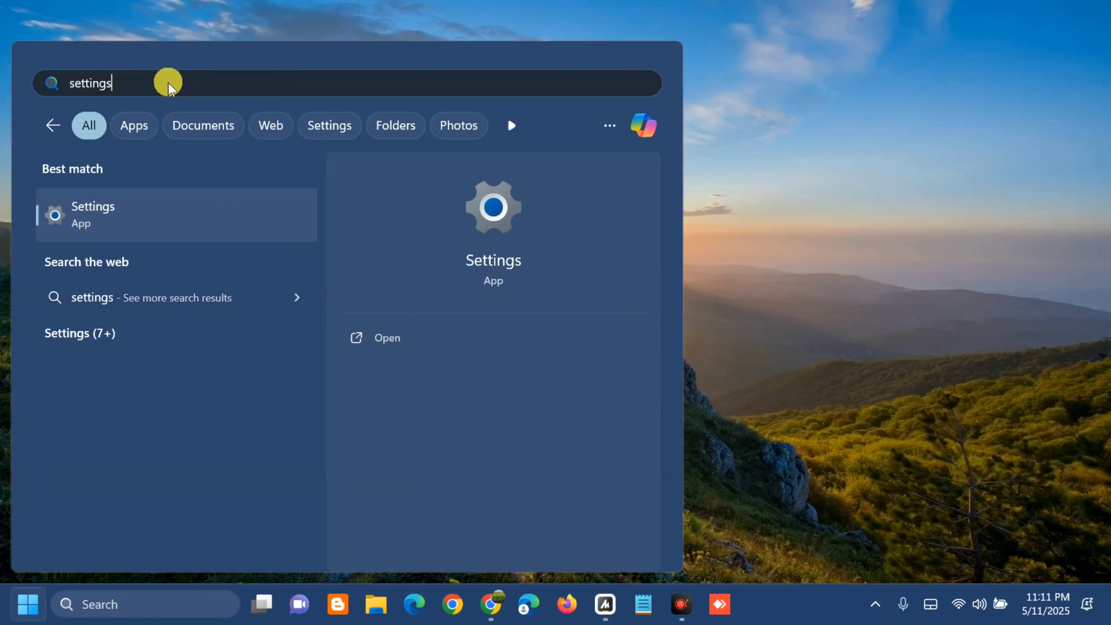
pyautogui.click(387, 338)
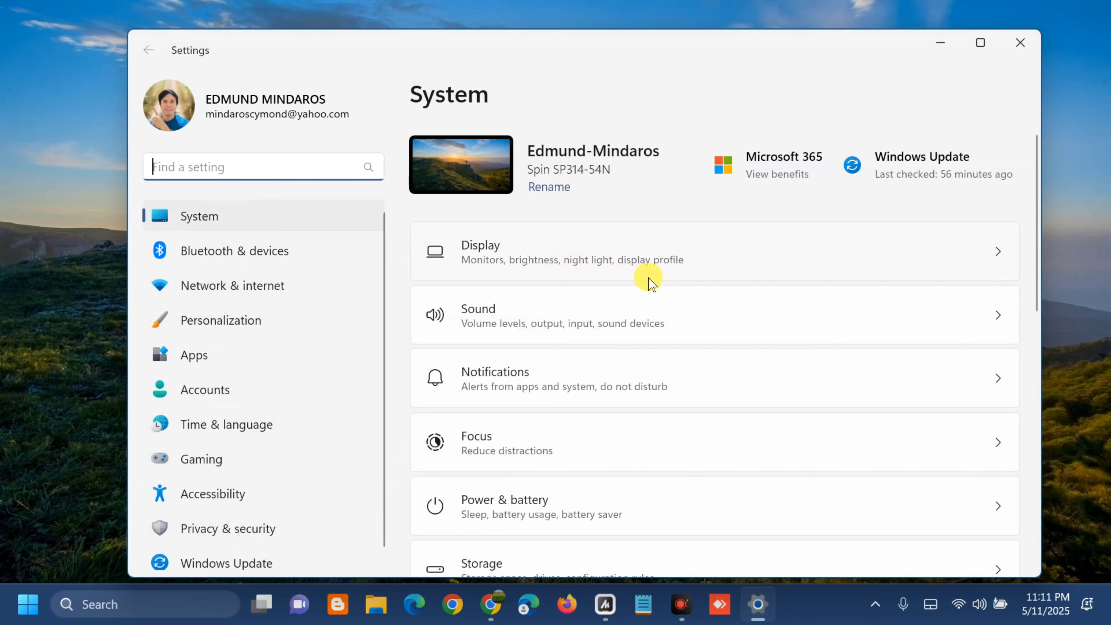
# Open the Multitasking page of the System settings.
pyautogui.scroll(-5, 650, 280)
pyautogui.scroll(-1, 650, 280)
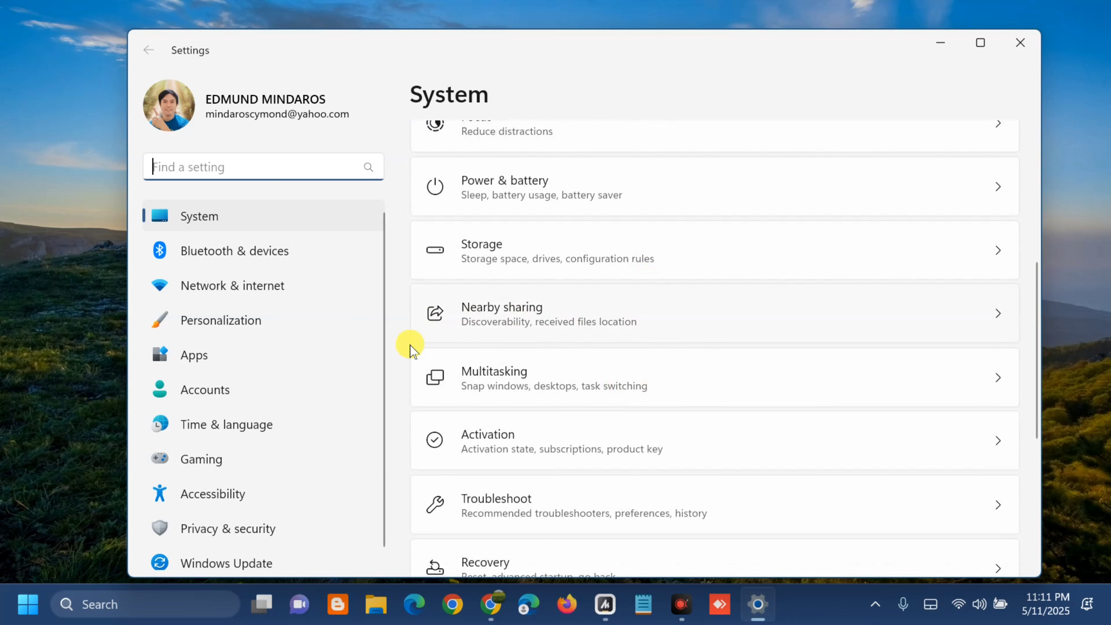
pyautogui.click(589, 374)
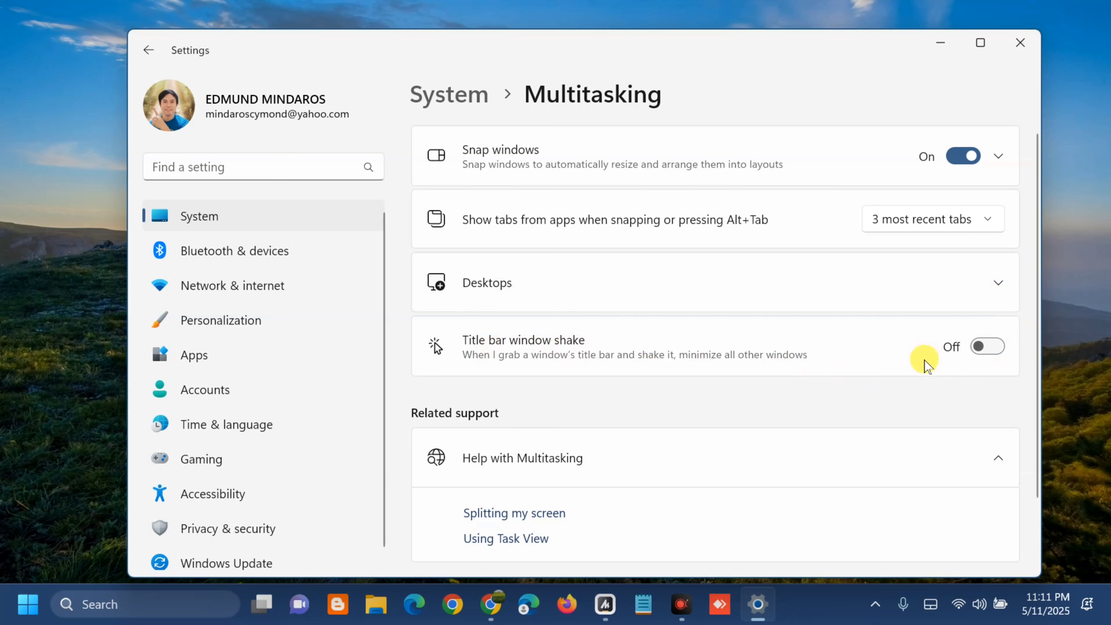
# Toggle Title bar window shake on and off twice, leaving it off, and close Settings.
pyautogui.click(988, 349)
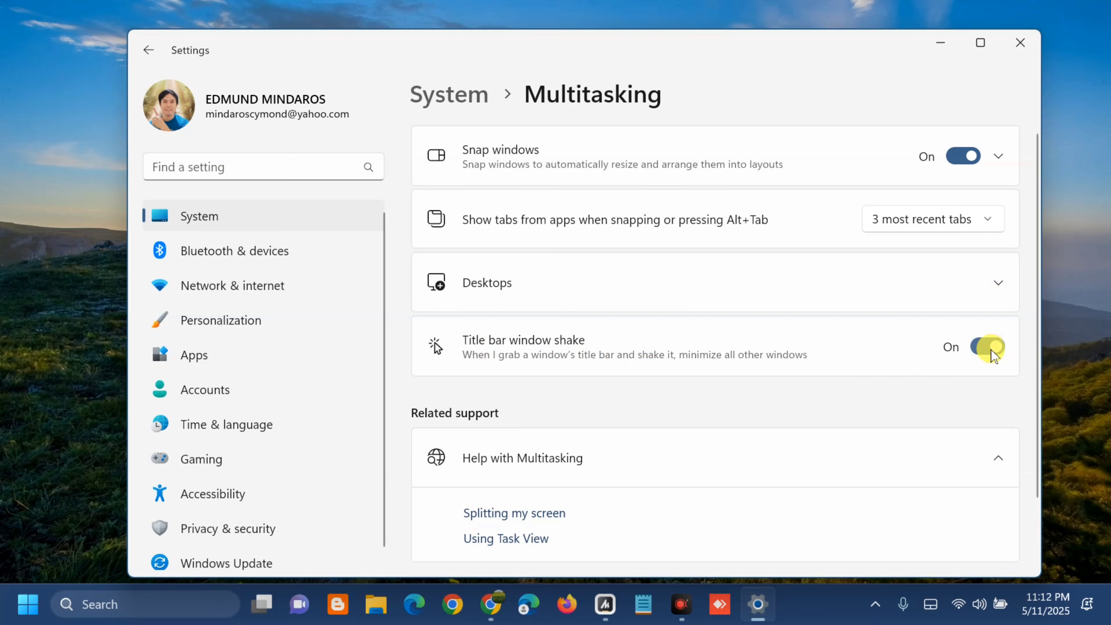
pyautogui.click(990, 349)
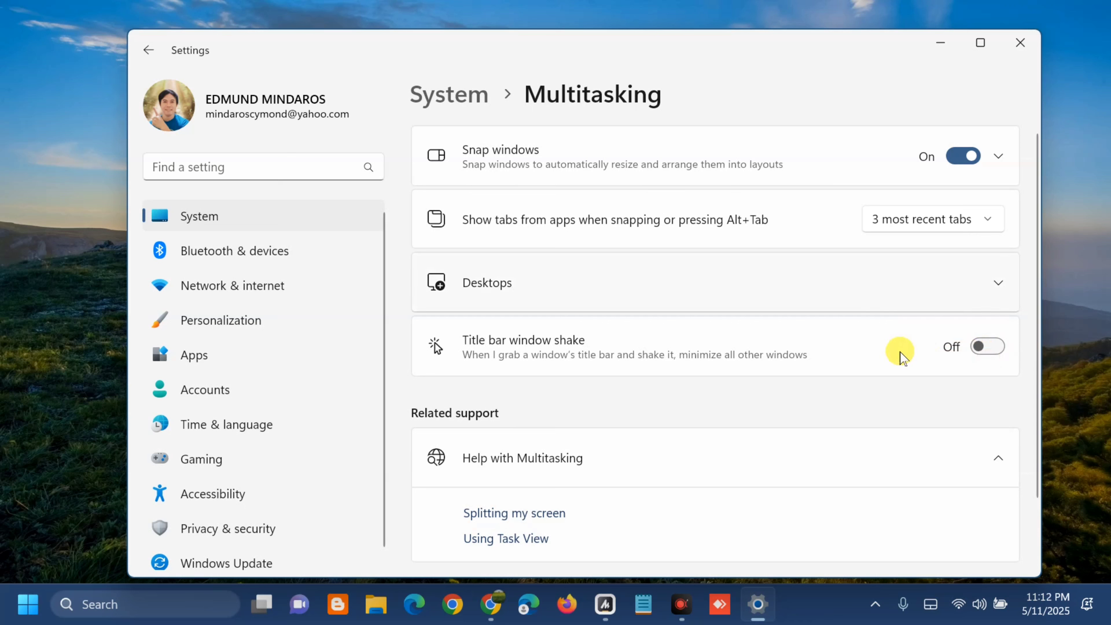
pyautogui.click(983, 349)
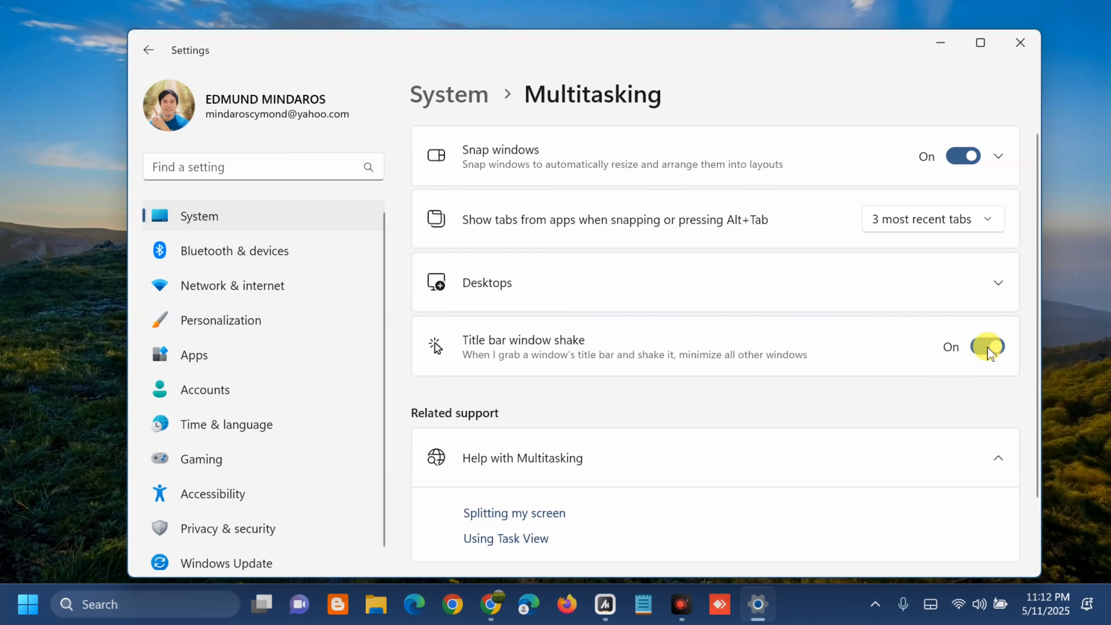
pyautogui.click(986, 348)
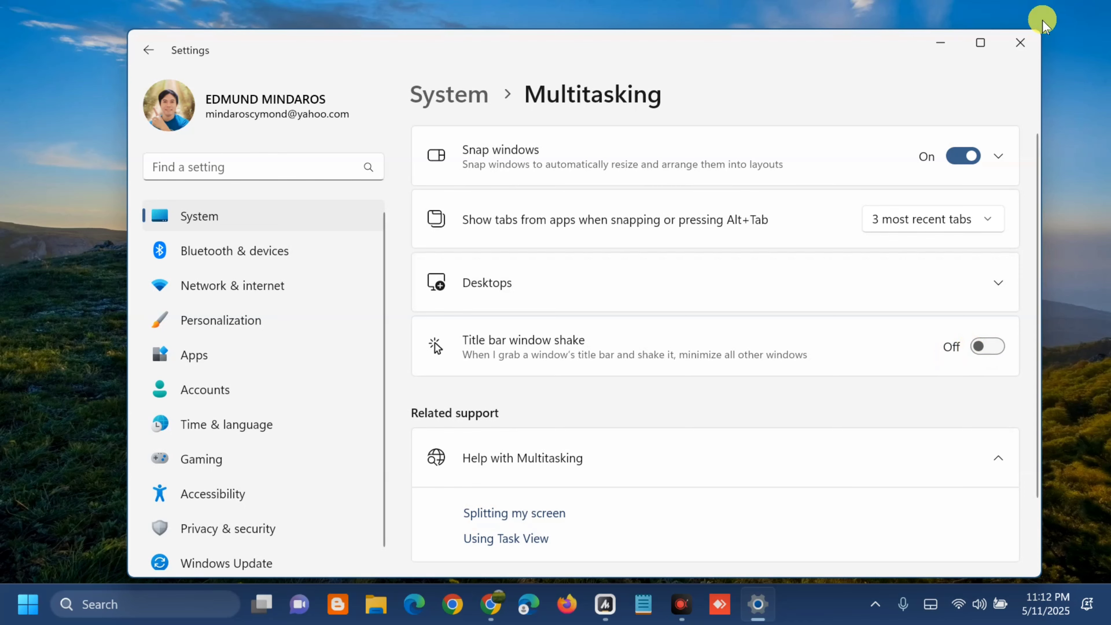
pyautogui.click(1023, 43)
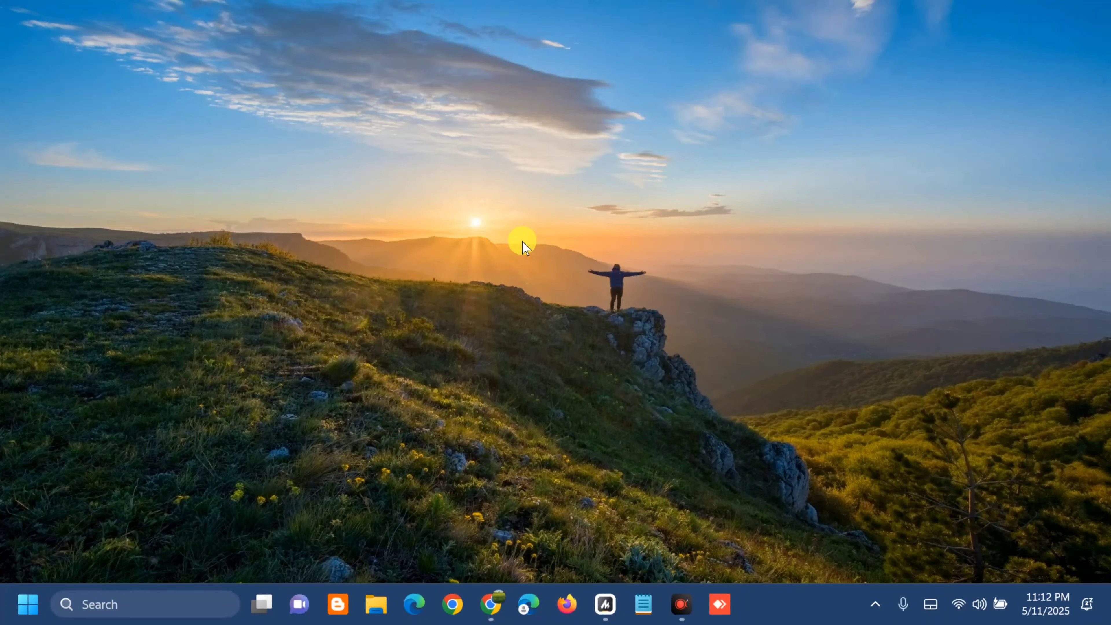
# Launch the Local Group Policy Editor by running gpedit.msc.
pyautogui.press('super+r')
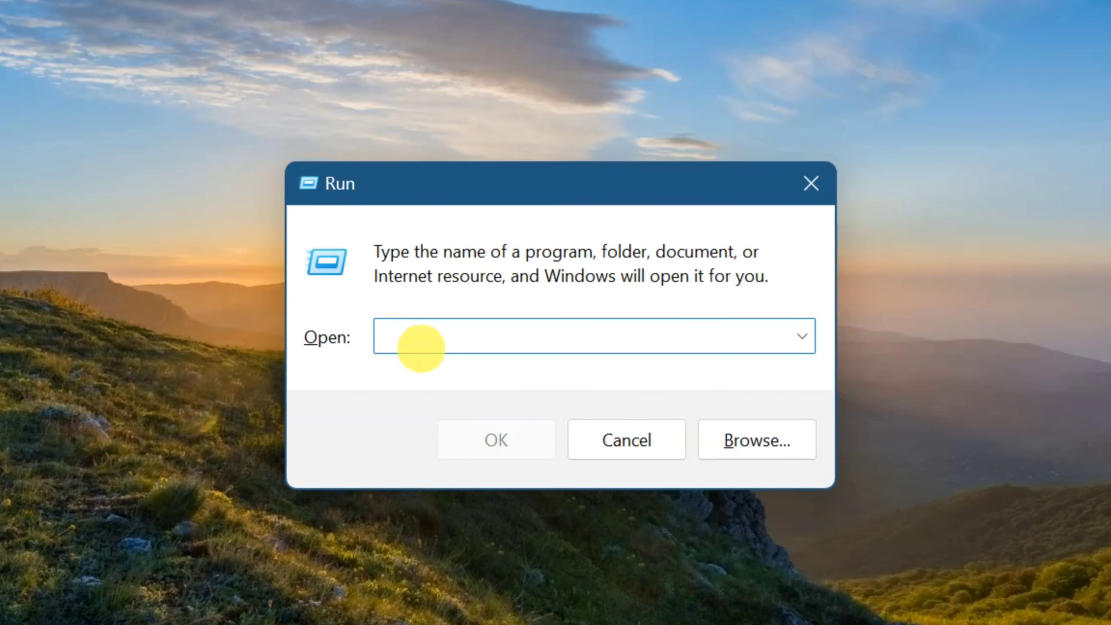
pyautogui.press('capslock')
pyautogui.press('capslock')
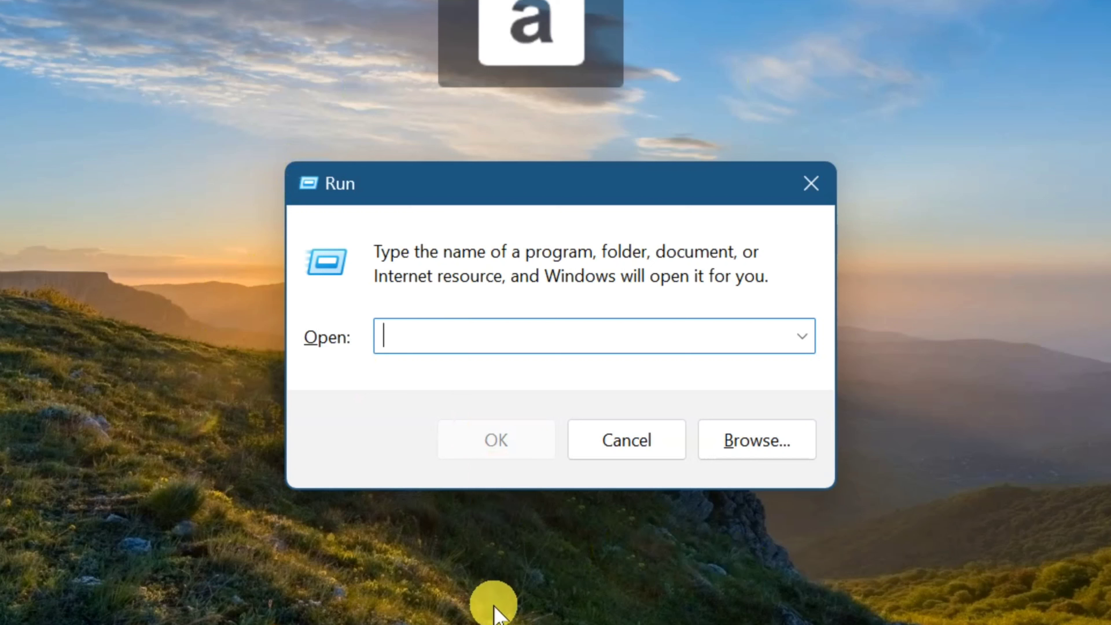
pyautogui.write('gp')
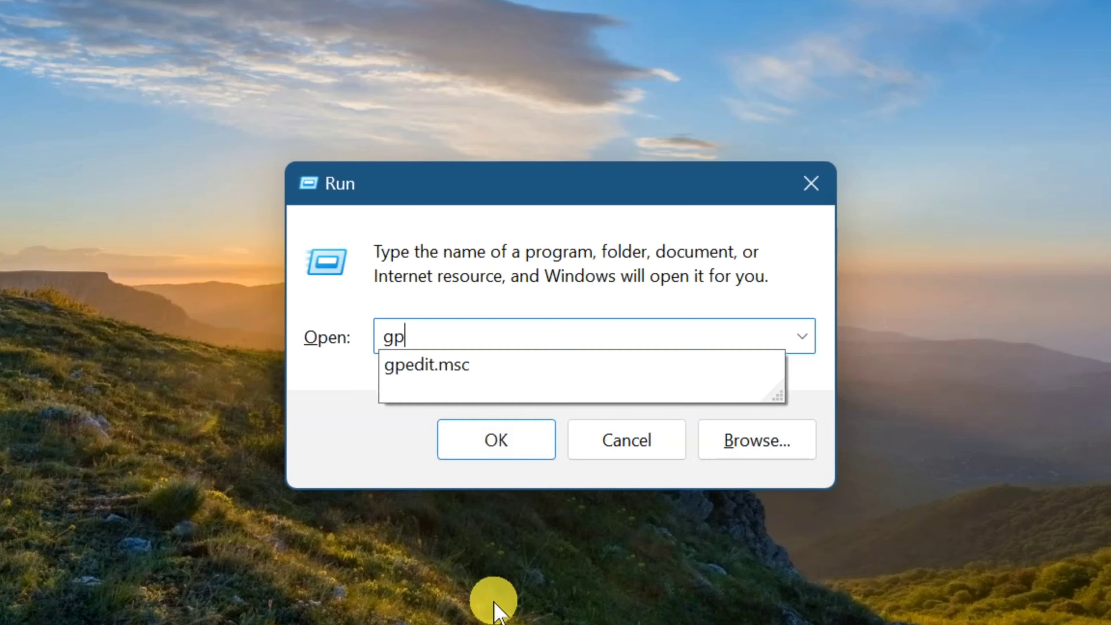
pyautogui.write('edit.msc')
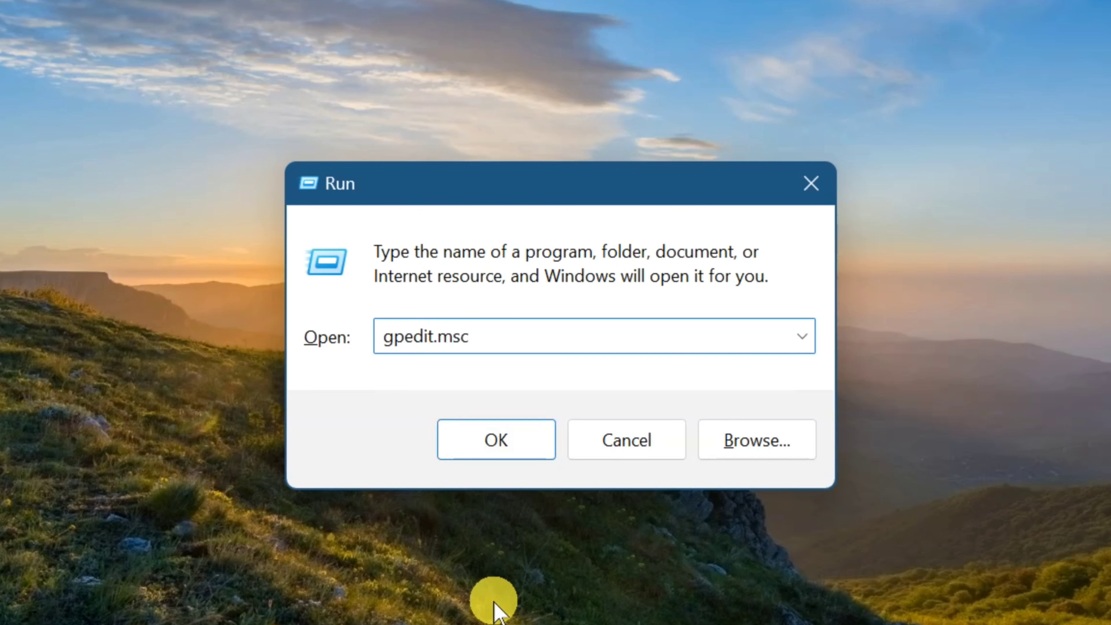
pyautogui.click(500, 442)
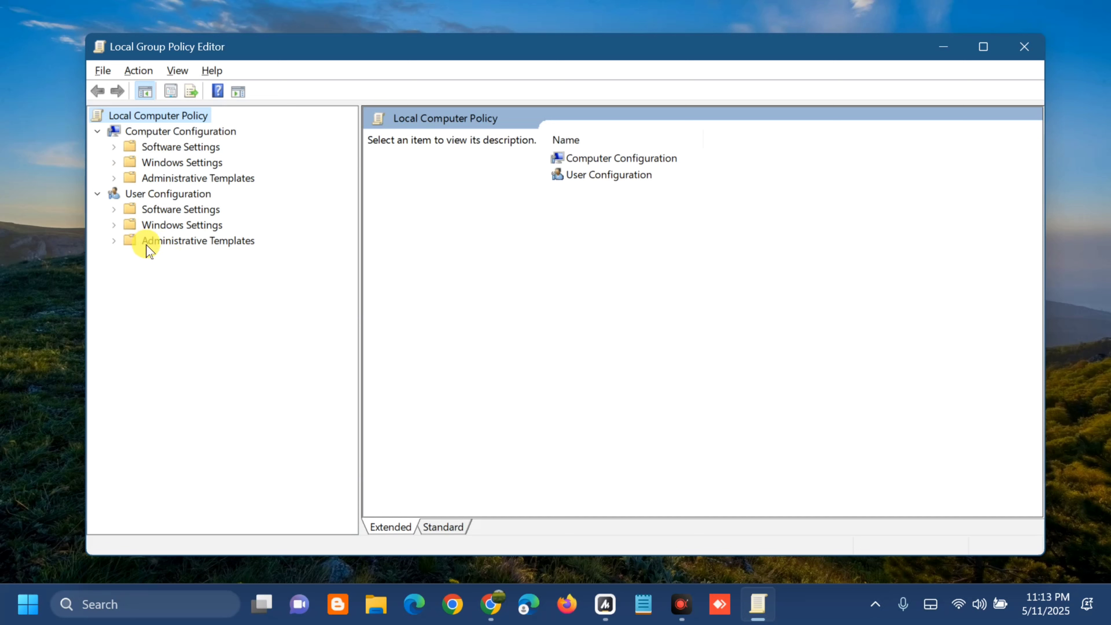
# Open the "Turn off Aero Shake window minimizing mouse gesture" policy under User Configuration, Administrative Templates, Desktop.
pyautogui.click(114, 241)
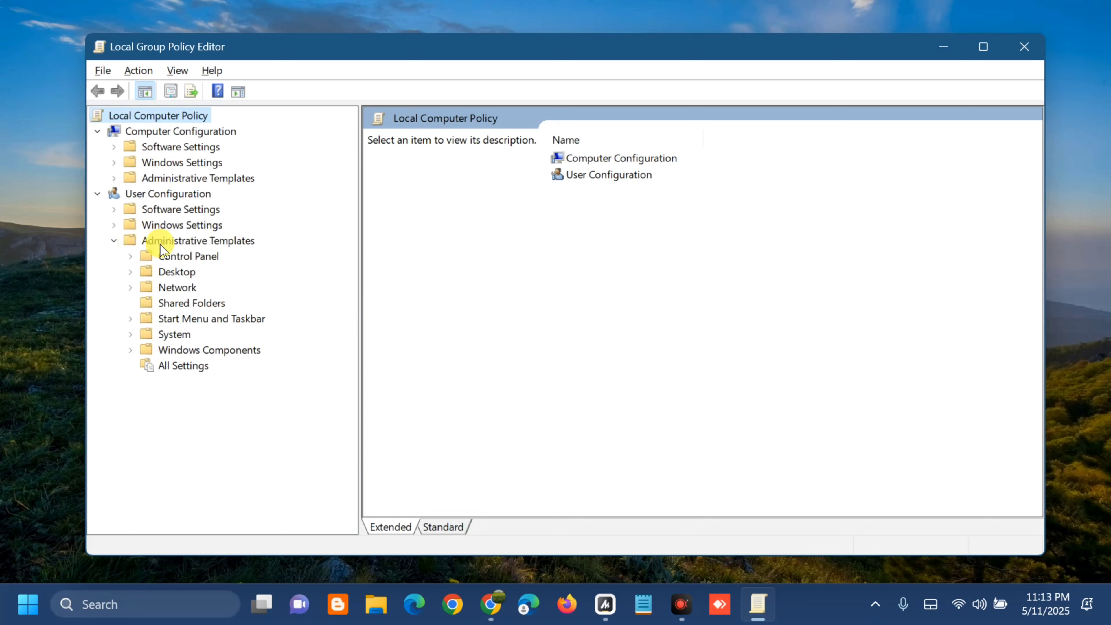
pyautogui.click(174, 273)
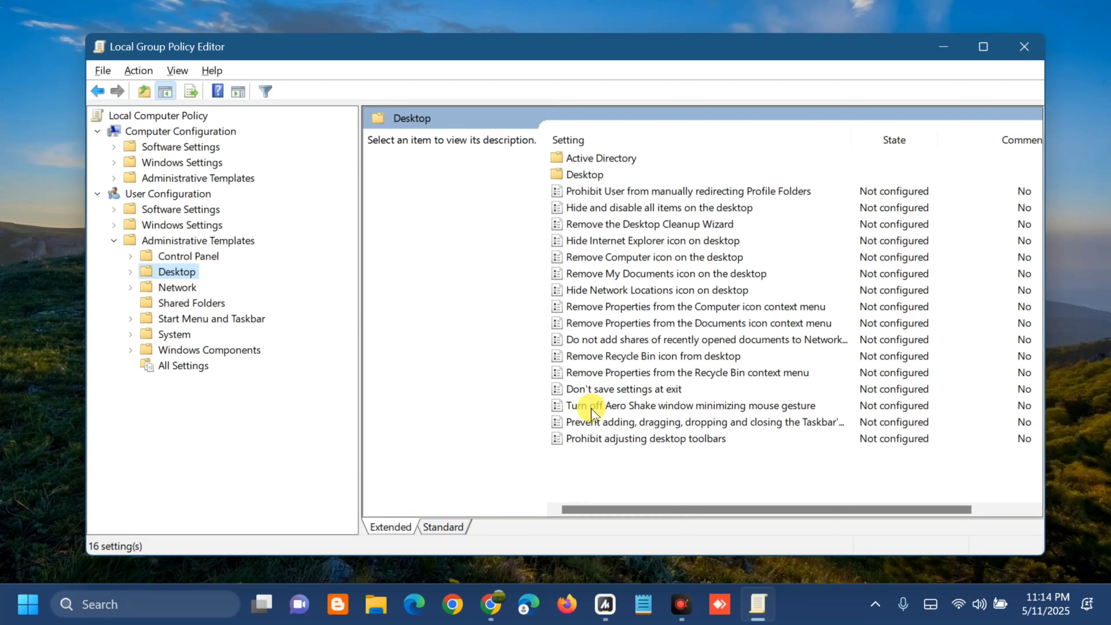
pyautogui.click(673, 408)
pyautogui.doubleClick(674, 407)
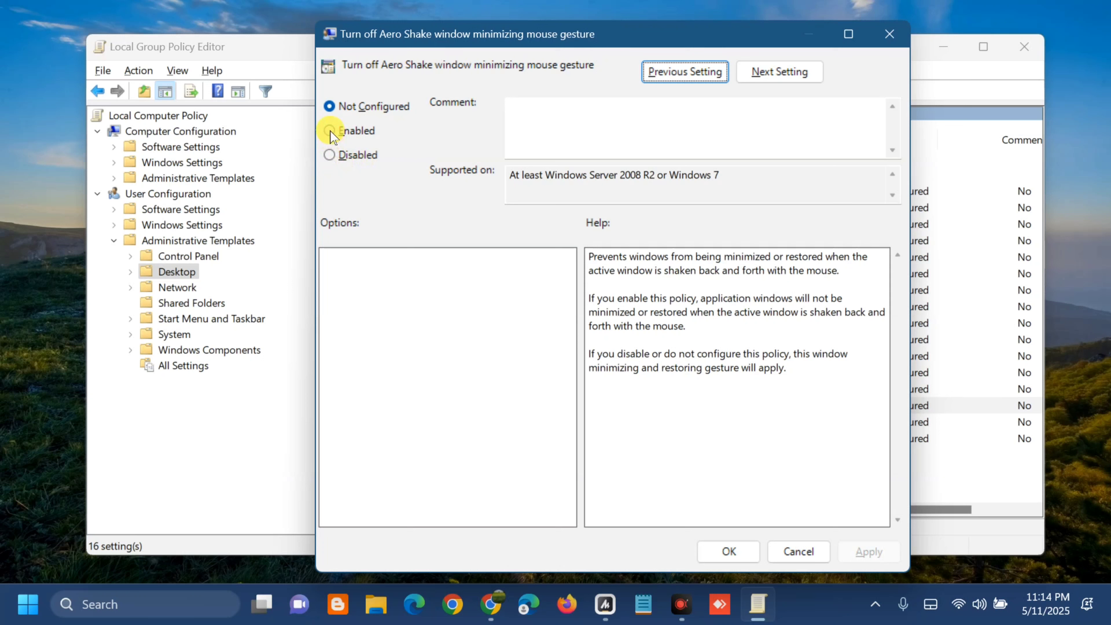
# Set the Aero Shake policy to Disabled, save it, and minimize the Local Group Policy Editor.
pyautogui.click(332, 156)
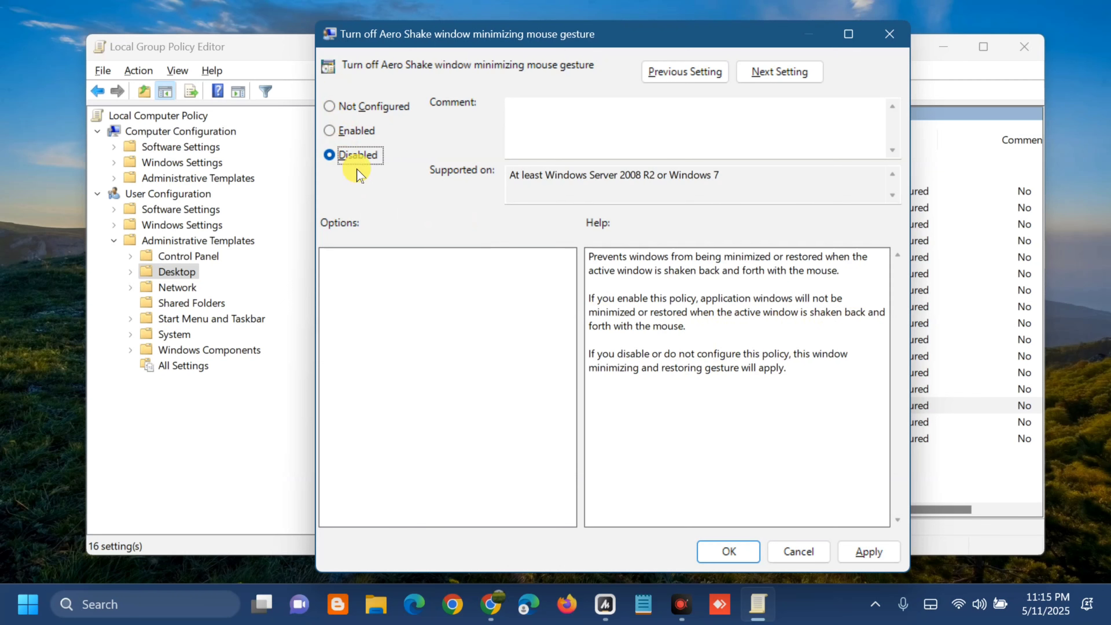
pyautogui.click(729, 555)
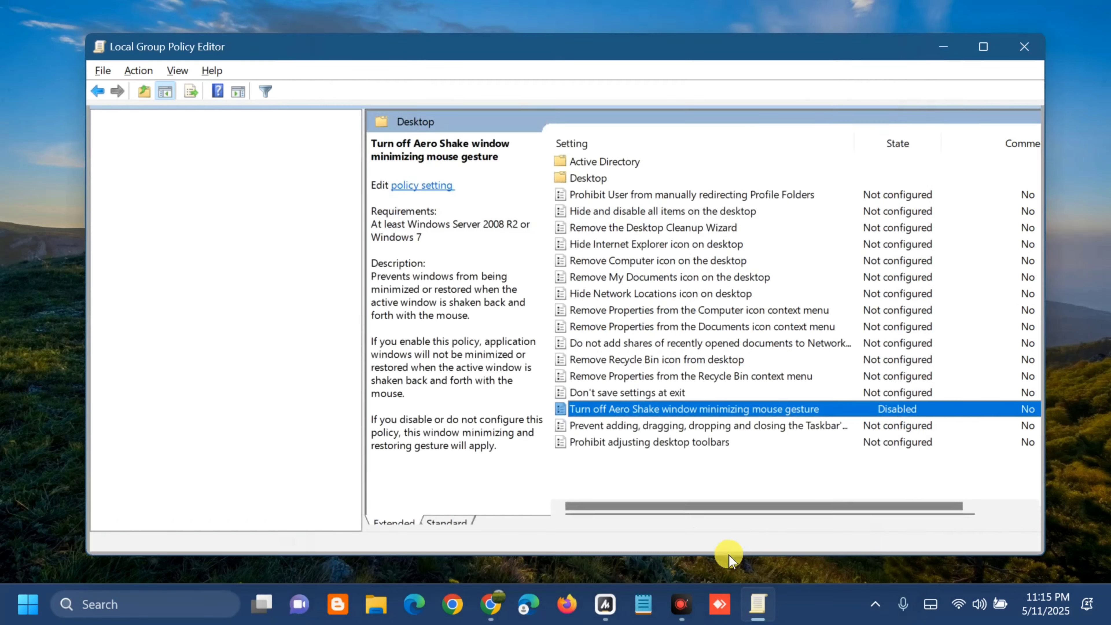
pyautogui.click(940, 51)
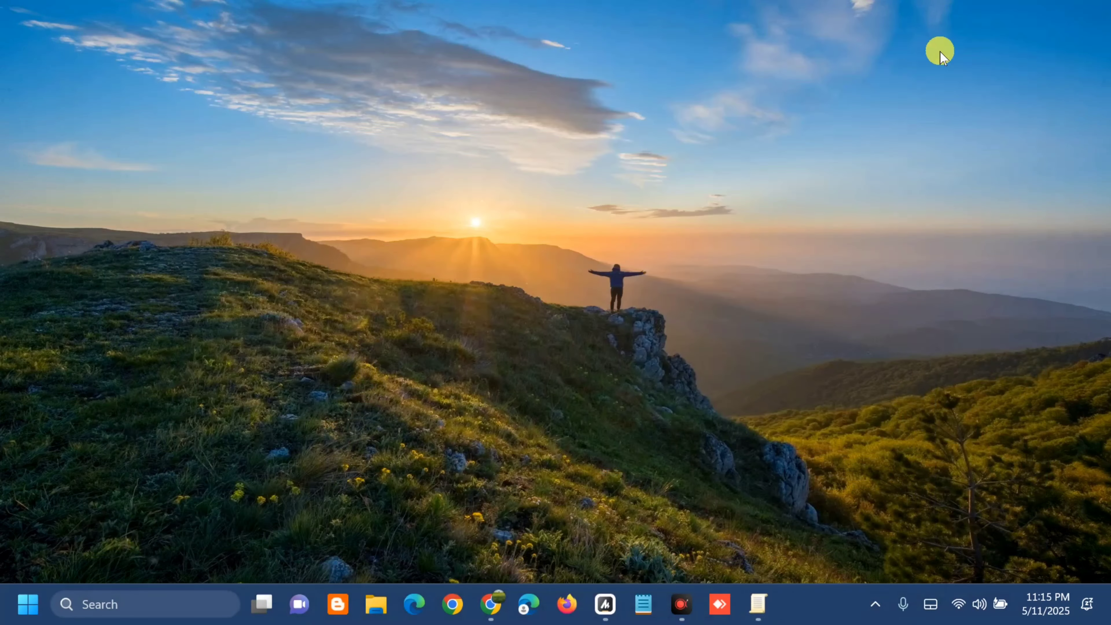
# Show the computer's power options, including Restart, and dismiss them without restarting.
pyautogui.click(30, 605)
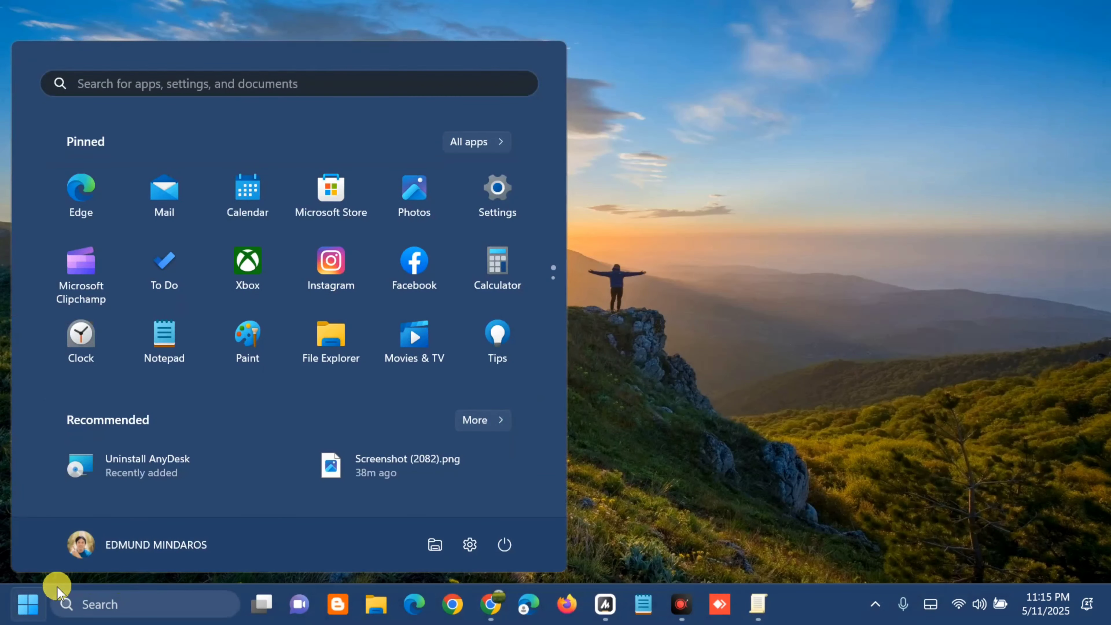
pyautogui.click(504, 548)
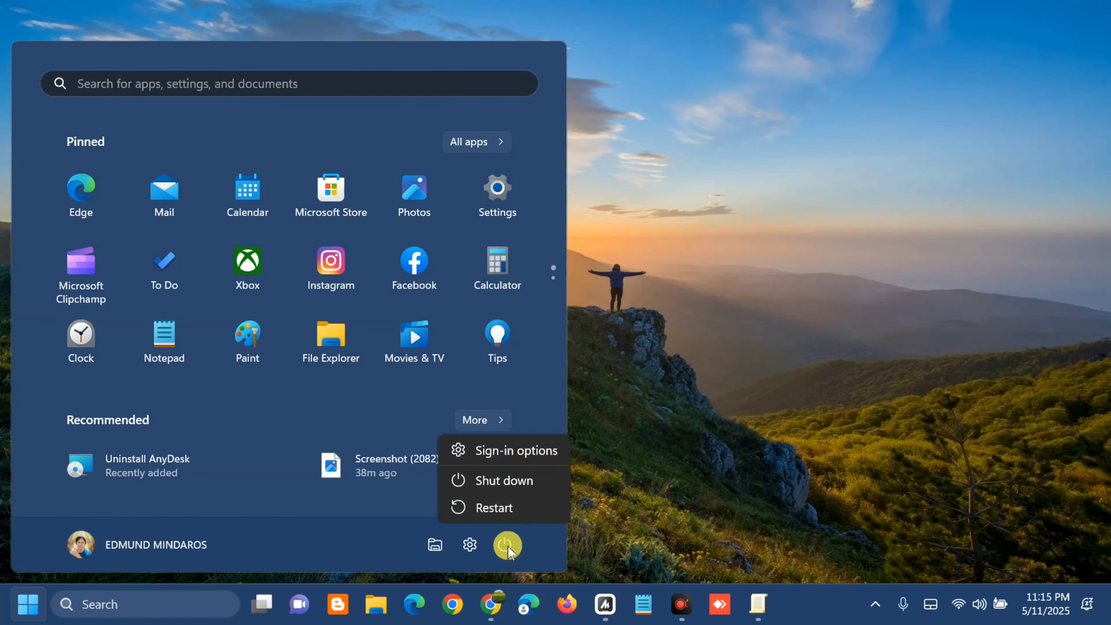
pyautogui.click(492, 507)
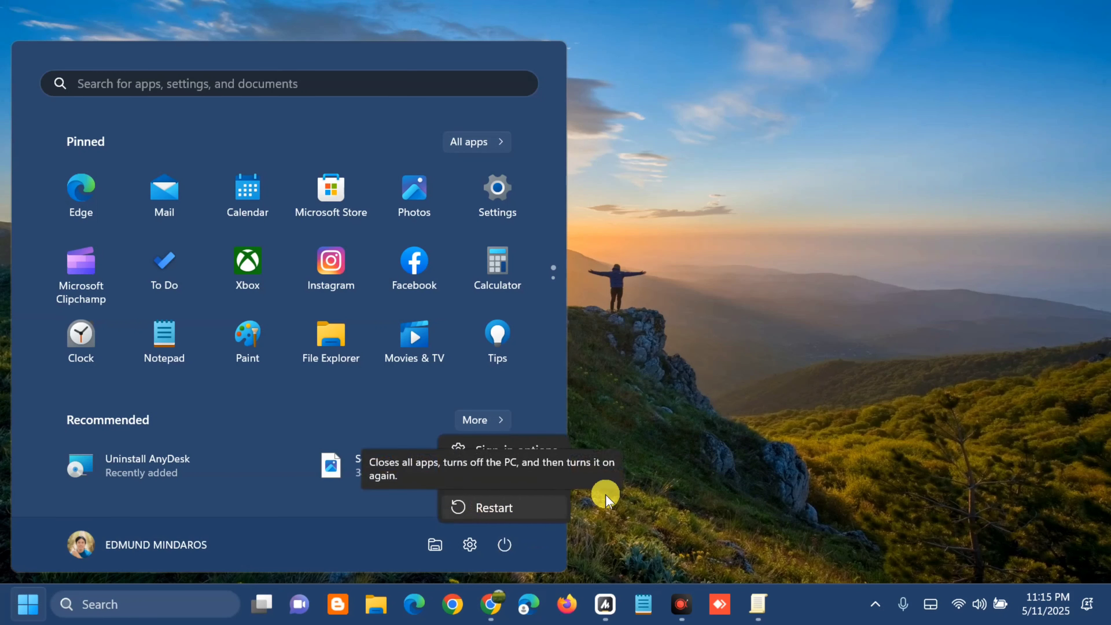
pyautogui.click(742, 453)
pyautogui.click(746, 457)
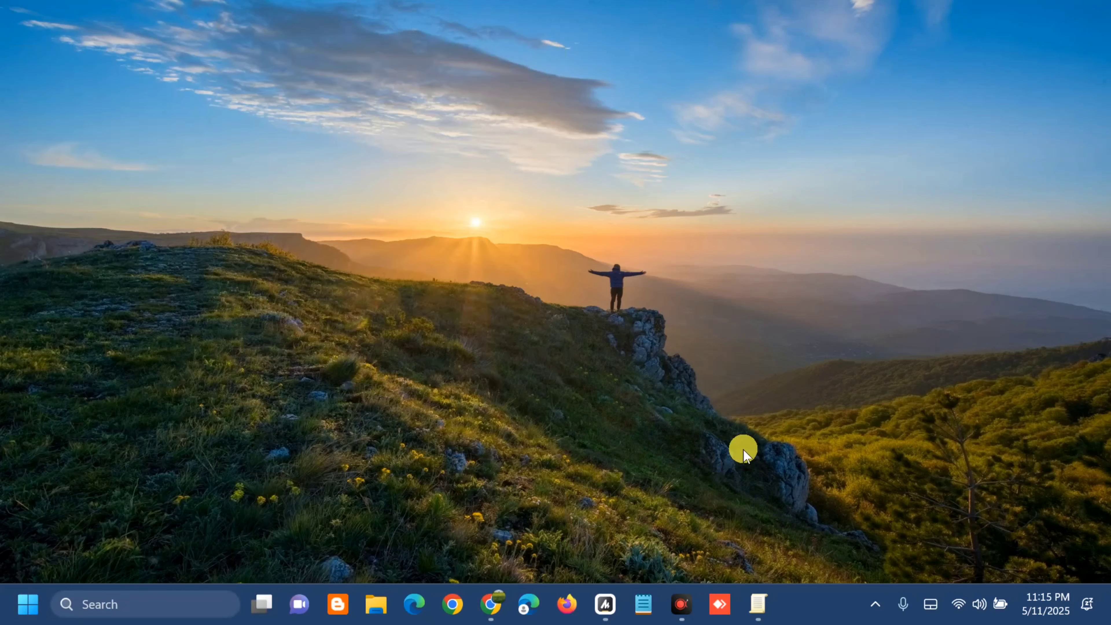